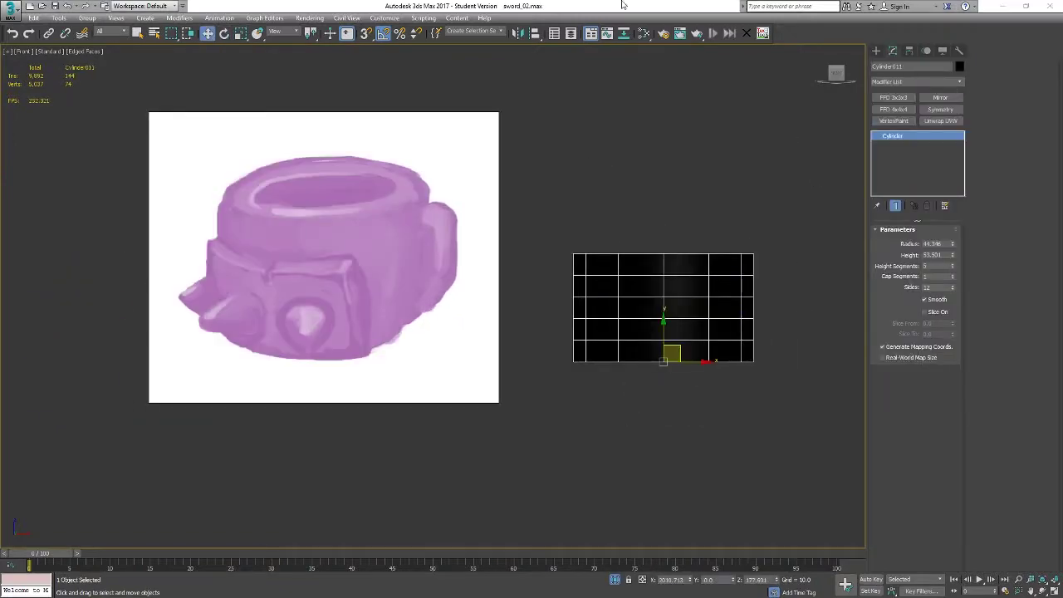
Step: Pan the 3ds Max viewport across the reference plane and cylinder
middle_drag(432, 299, 392, 307)
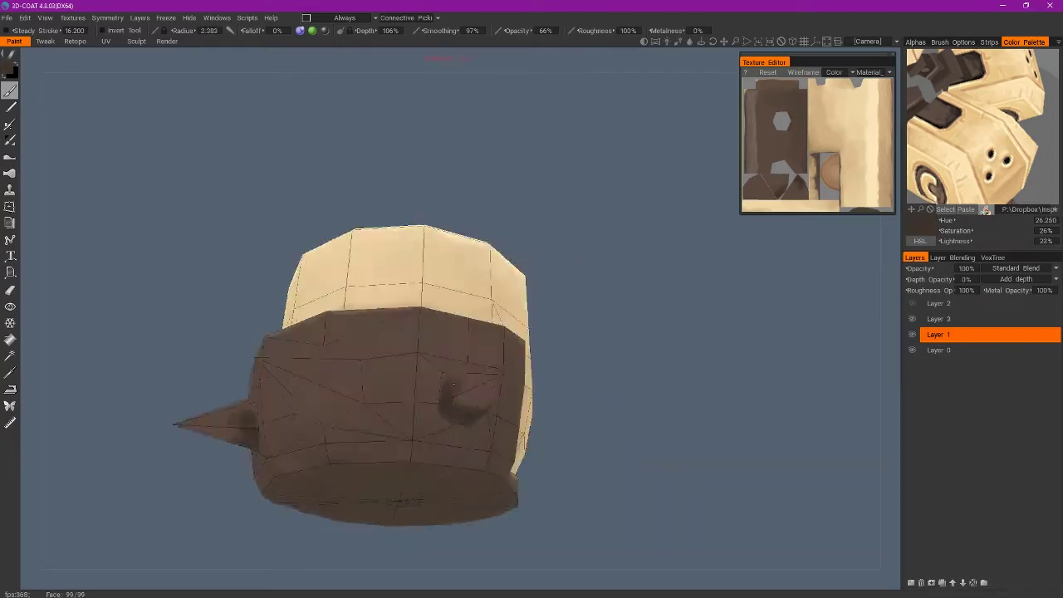
Step: Orbit the mug round to the handle side and sample its light tan colour
mouse_move(383, 374)
mouse_down()
mouse_move(422, 366)
mouse_move(493, 449)
mouse_up()
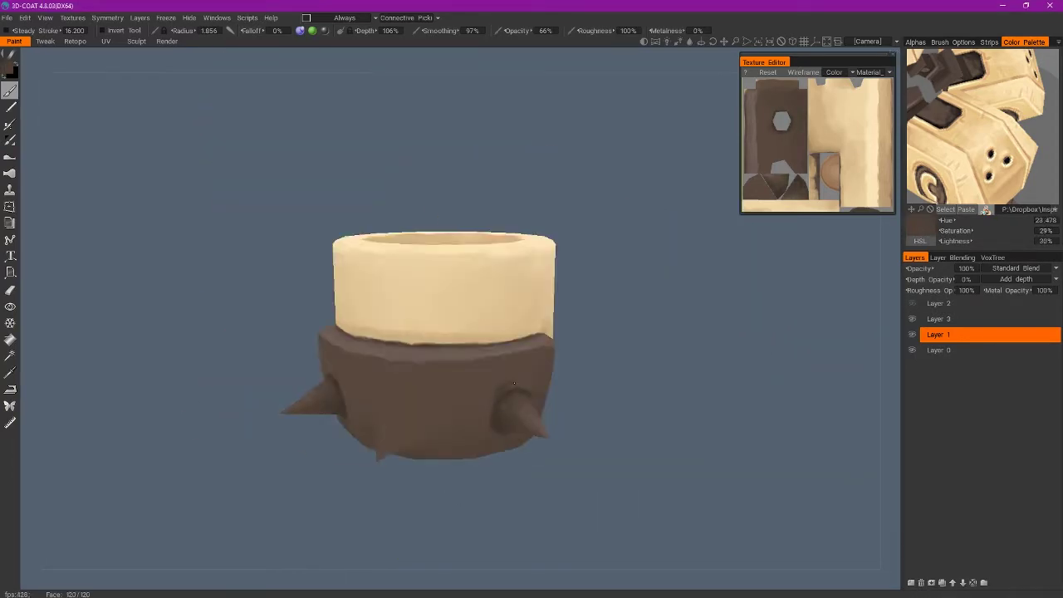
drag(500, 453, 390, 332)
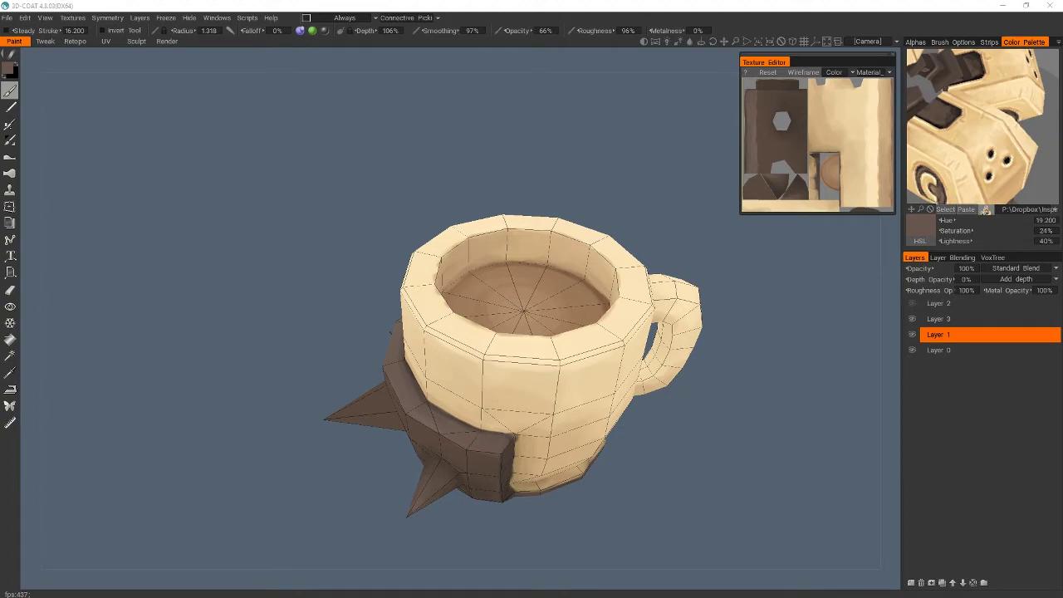
drag(390, 332, 633, 471)
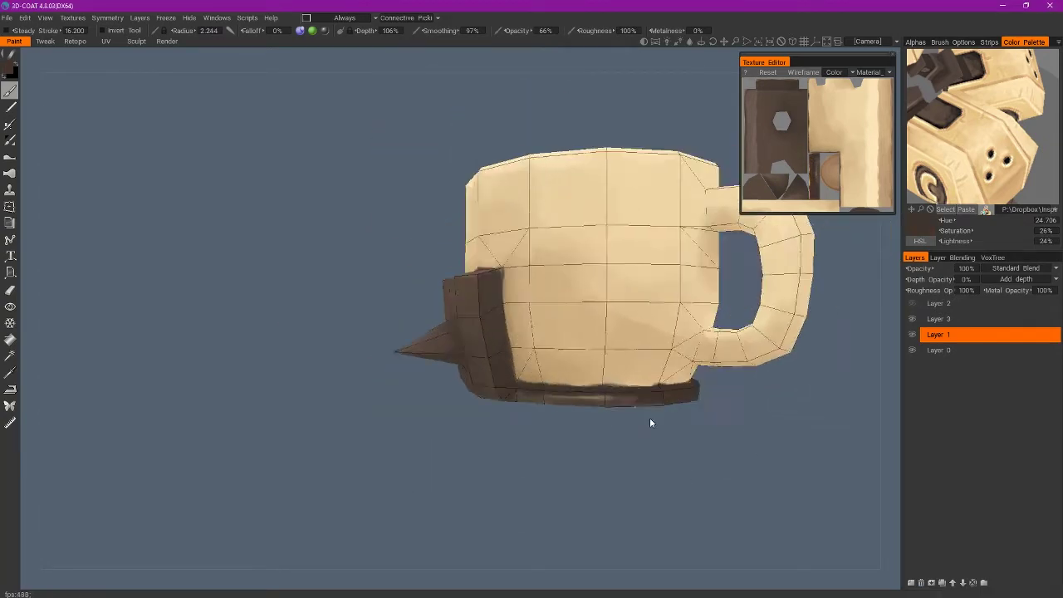
mouse_move(632, 471)
mouse_down()
mouse_move(532, 448)
mouse_move(493, 313)
mouse_up()
click(980, 162)
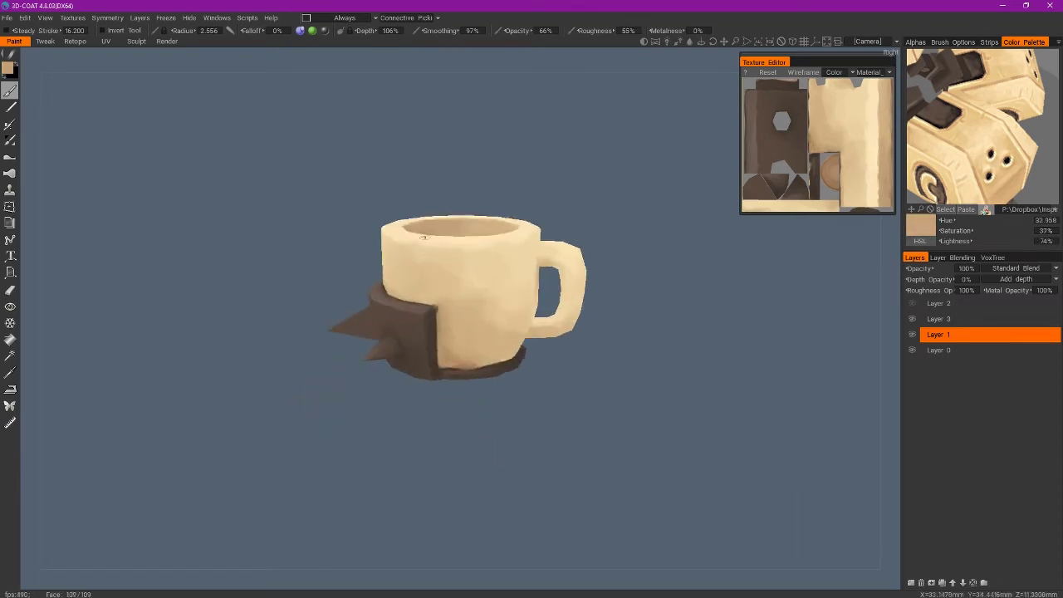
Step: Resize the brush from about 6.3 down to 1.6 radius and sample the band's dark brown
right_drag(453, 339, 827, 391)
right_drag(390, 329, 424, 433)
key(v)
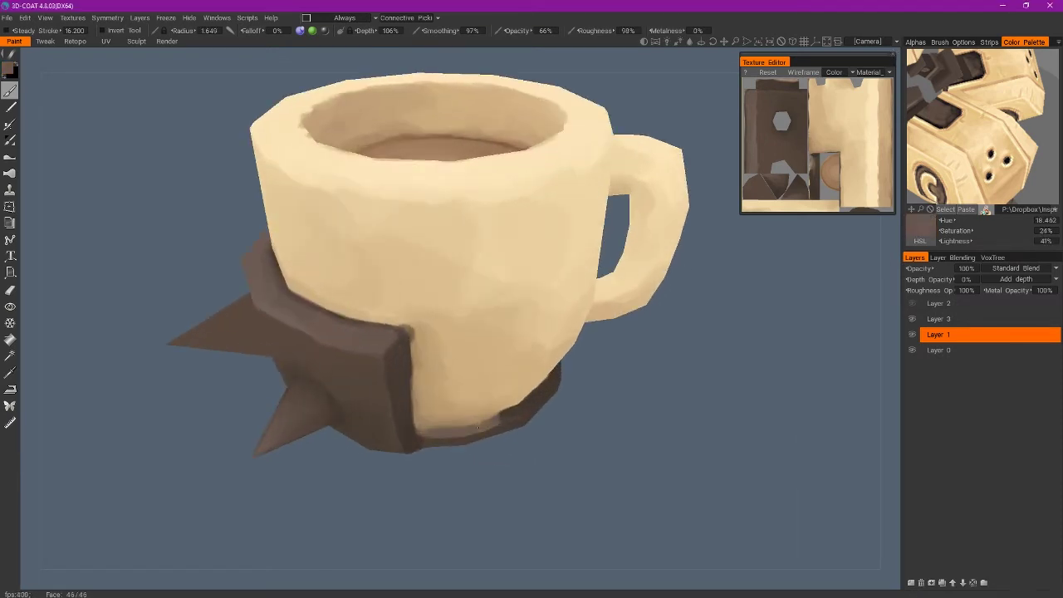
drag(452, 427, 404, 459)
mouse_move(387, 292)
mouse_down()
mouse_move(1005, 411)
mouse_move(484, 342)
mouse_move(551, 445)
mouse_up()
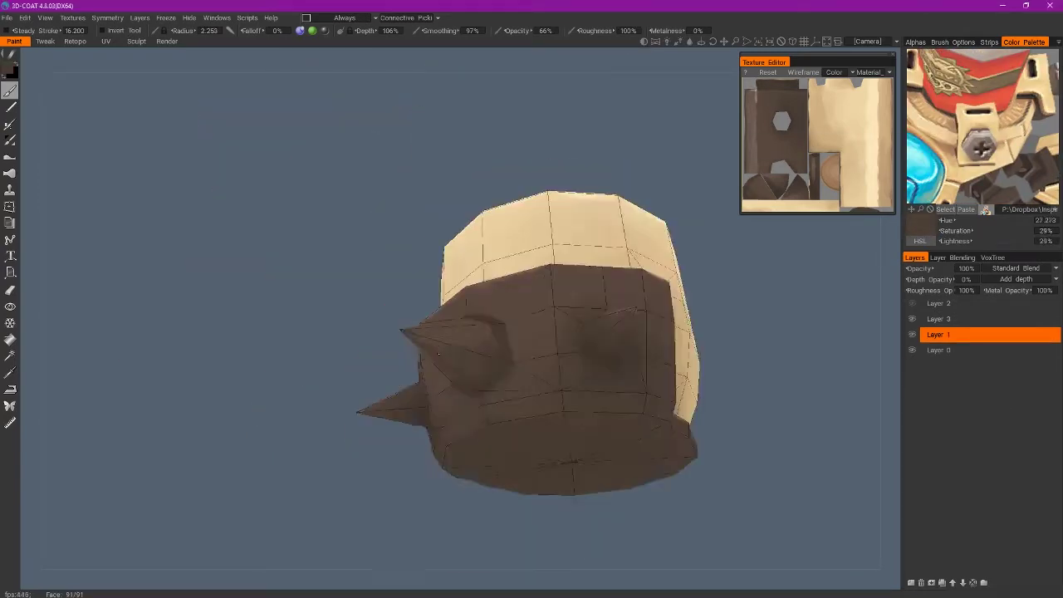
Step: Sample cream and beige shades from the cup while orbiting under the spikes and around the handle
mouse_move(480, 463)
mouse_down()
mouse_move(498, 476)
mouse_move(383, 496)
mouse_move(703, 504)
mouse_up()
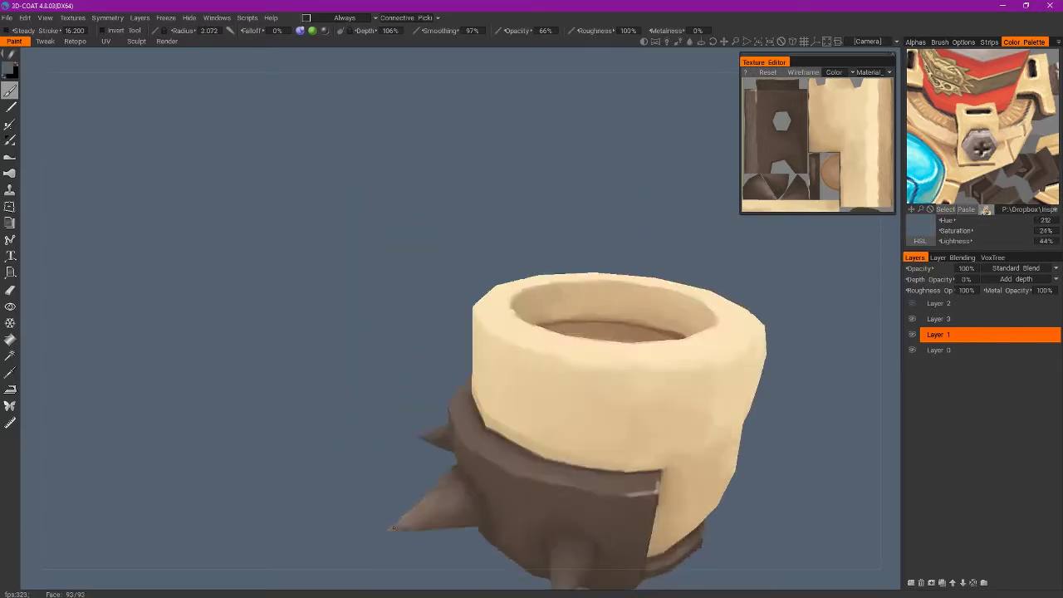
mouse_move(703, 503)
mouse_down()
mouse_move(266, 379)
mouse_move(426, 411)
mouse_up()
key(v)
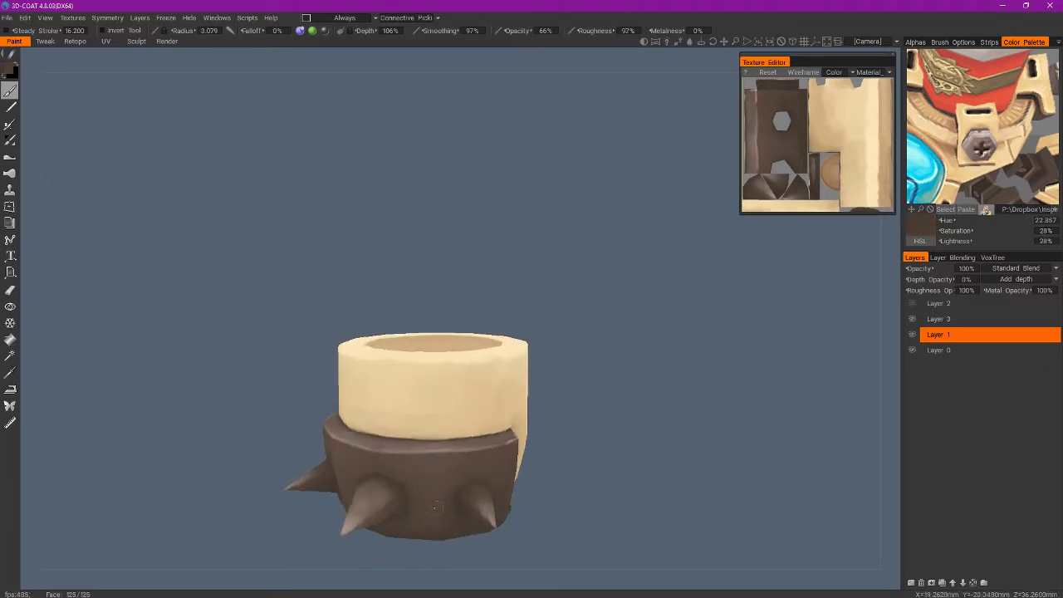
drag(411, 536, 498, 531)
key(v)
mouse_move(494, 447)
mouse_down()
mouse_move(576, 285)
mouse_move(664, 321)
mouse_up()
key(v)
right_drag(665, 320, 505, 328)
key(v)
Step: Keep picking fresh cream shades from the cup body while turning the handle toward the viewer
drag(506, 328, 542, 291)
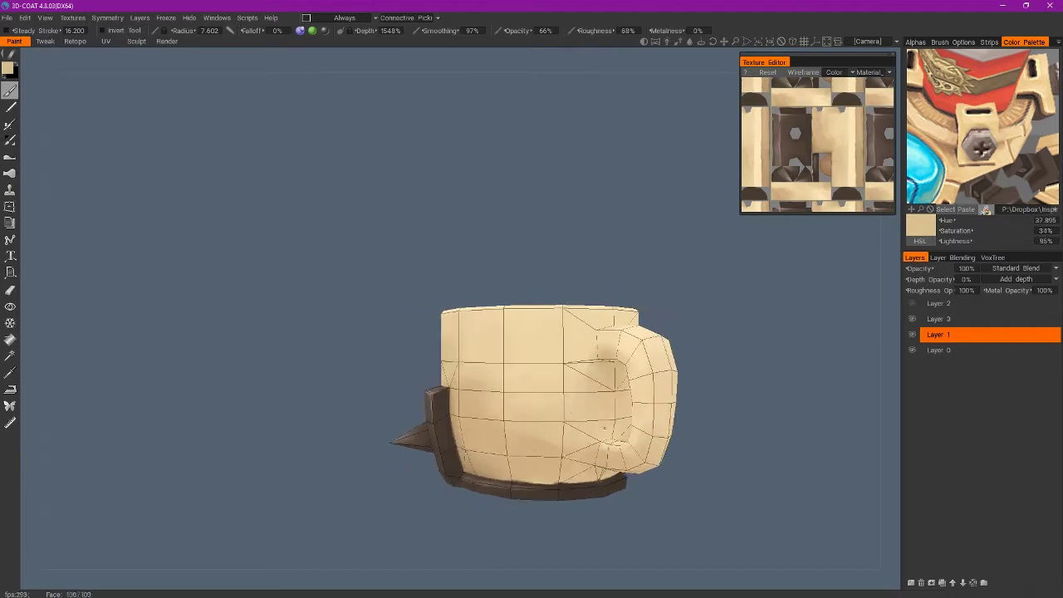
key(v)
drag(657, 437, 937, 159)
key(v)
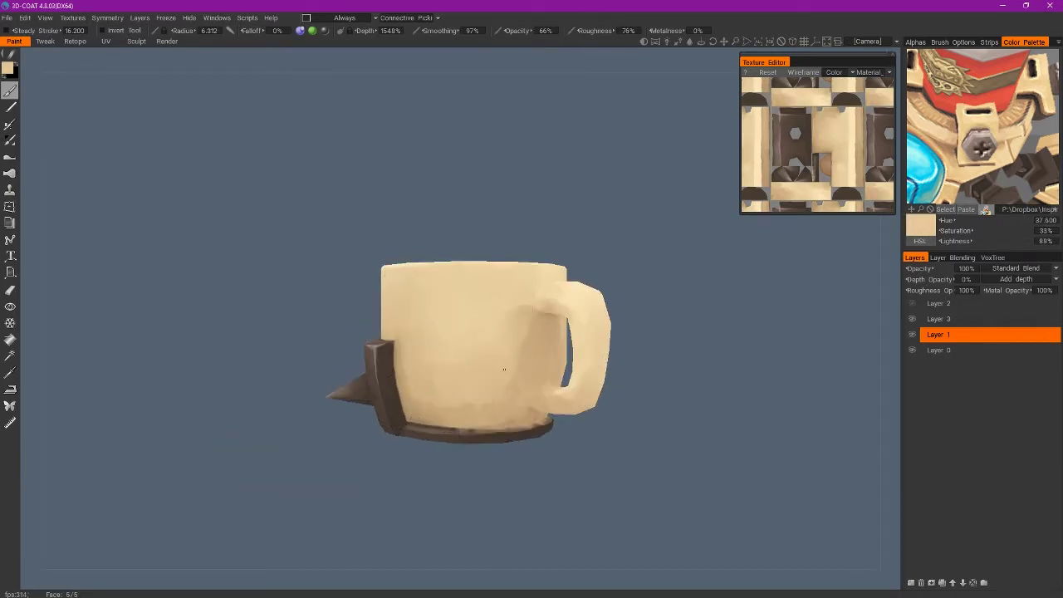
drag(492, 350, 555, 403)
key(v)
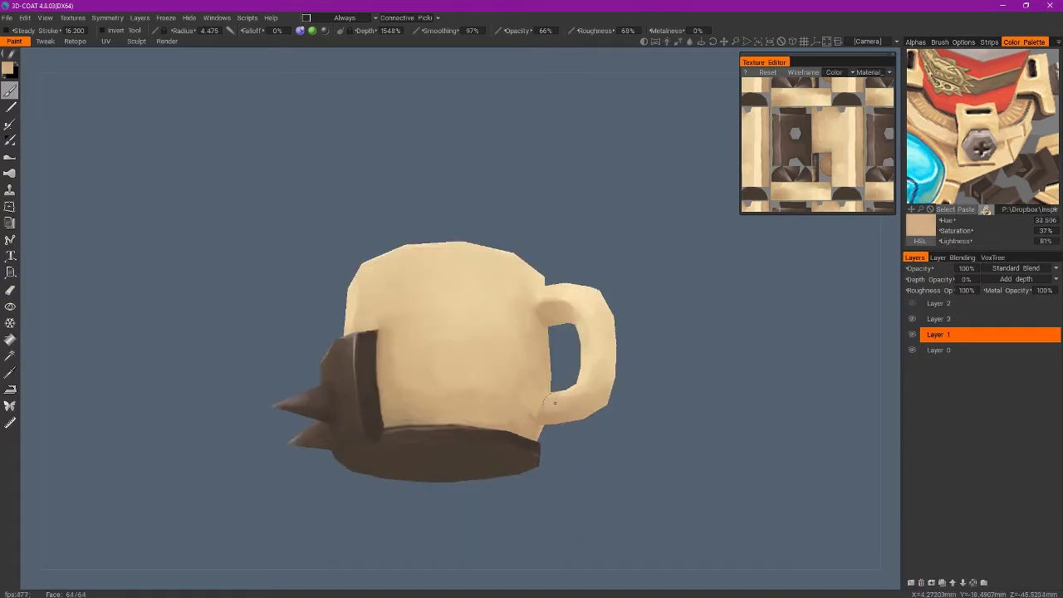
drag(555, 403, 650, 337)
key(v)
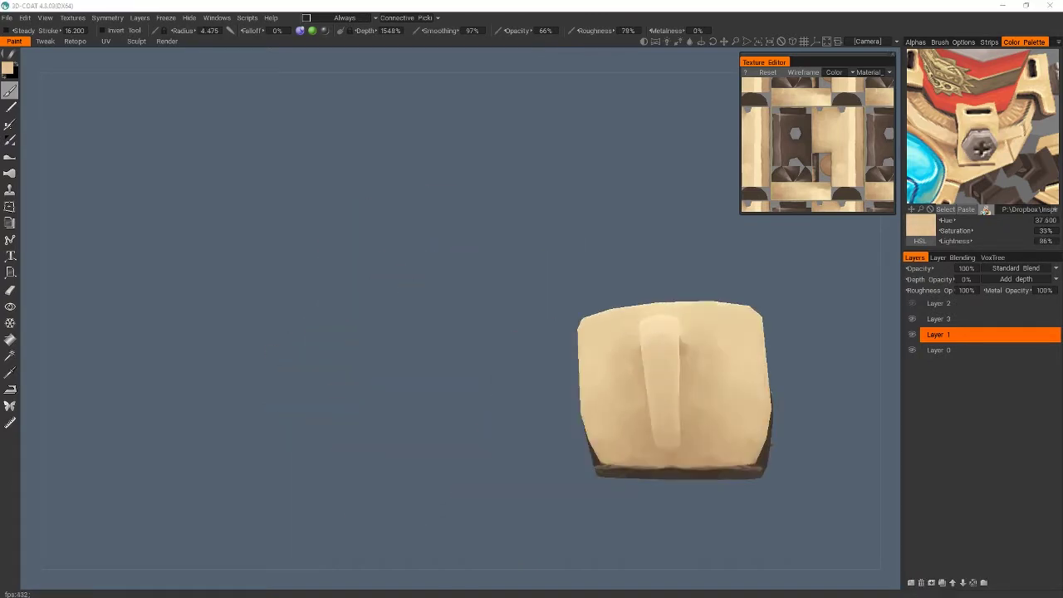
key(v)
Step: Sample more cup shades around the spiked base and underside, then add Layer 4 for white highlights
mouse_move(531, 332)
mouse_down()
mouse_move(607, 350)
mouse_move(611, 427)
mouse_up()
key(v)
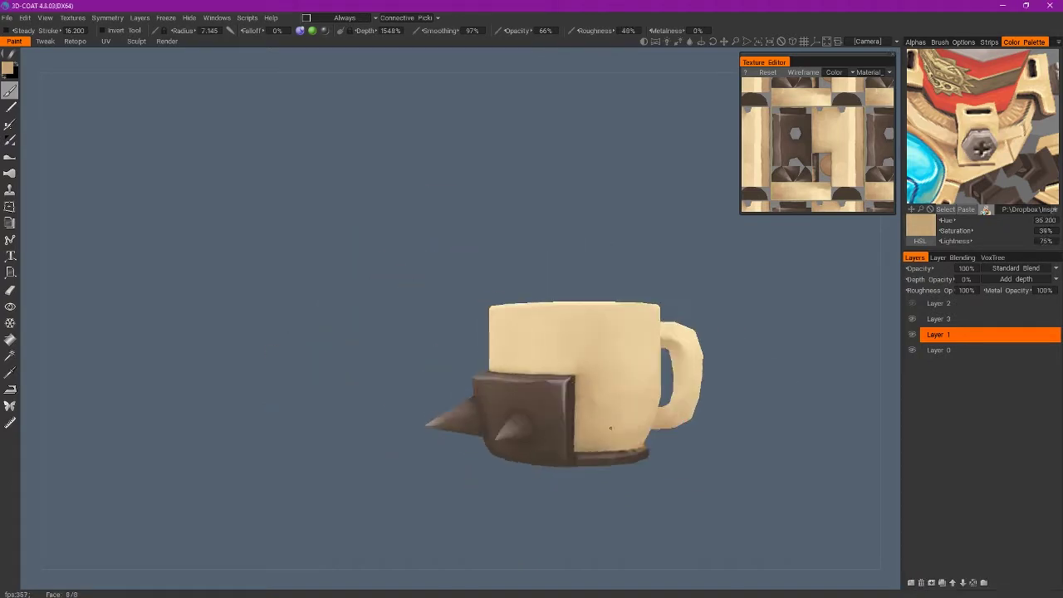
drag(641, 327, 710, 473)
key(v)
key(v)
mouse_move(562, 397)
mouse_down()
mouse_move(467, 406)
mouse_move(465, 316)
mouse_up()
key(v)
key(v)
right_drag(502, 449, 495, 488)
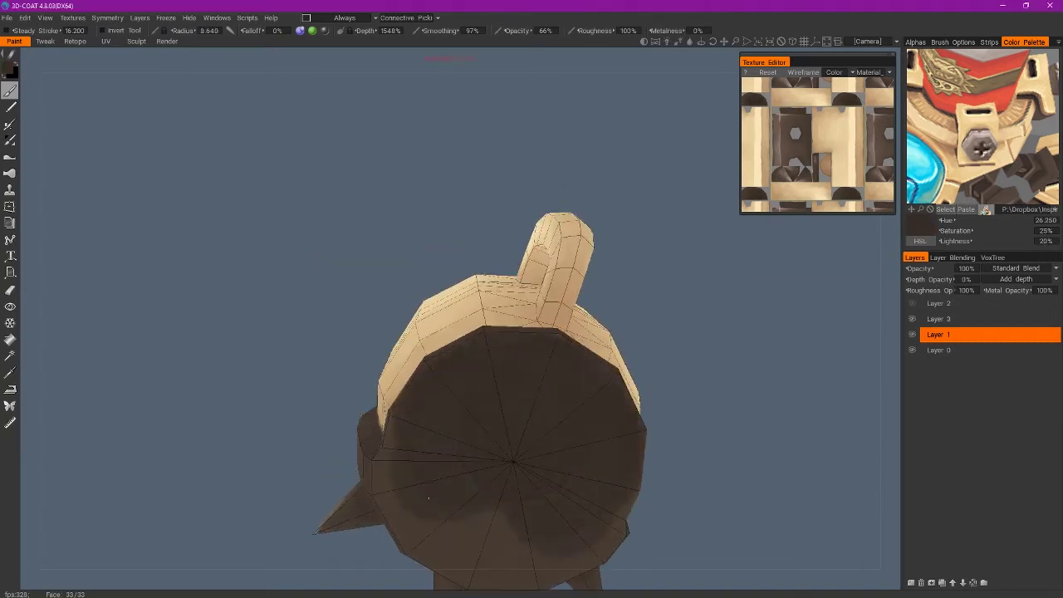
mouse_move(489, 295)
mouse_down()
mouse_move(362, 272)
mouse_move(432, 350)
mouse_move(194, 368)
mouse_up()
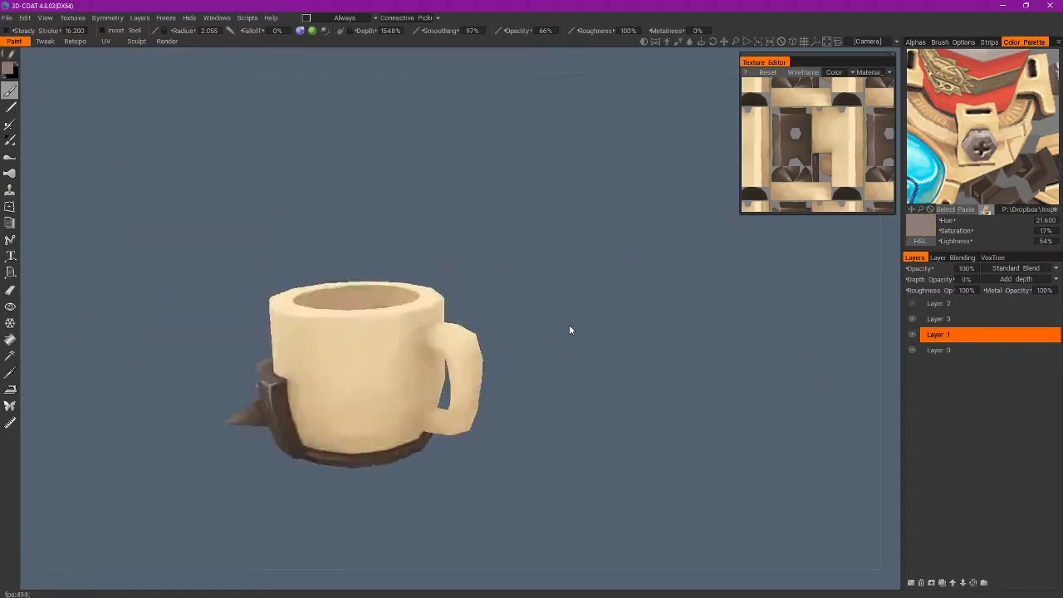
drag(569, 324, 433, 453)
Step: Switch Layer 4's blending to Soft Light and sample the cup's beige from the handle side
right_drag(433, 453, 447, 413)
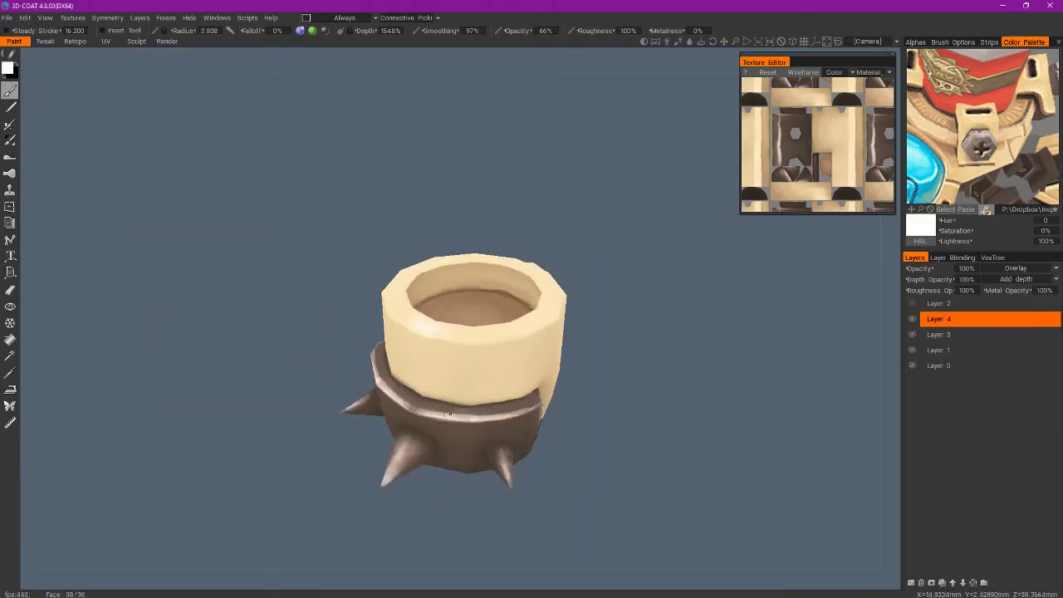
drag(439, 415, 671, 384)
scroll(443, 410, up, 2)
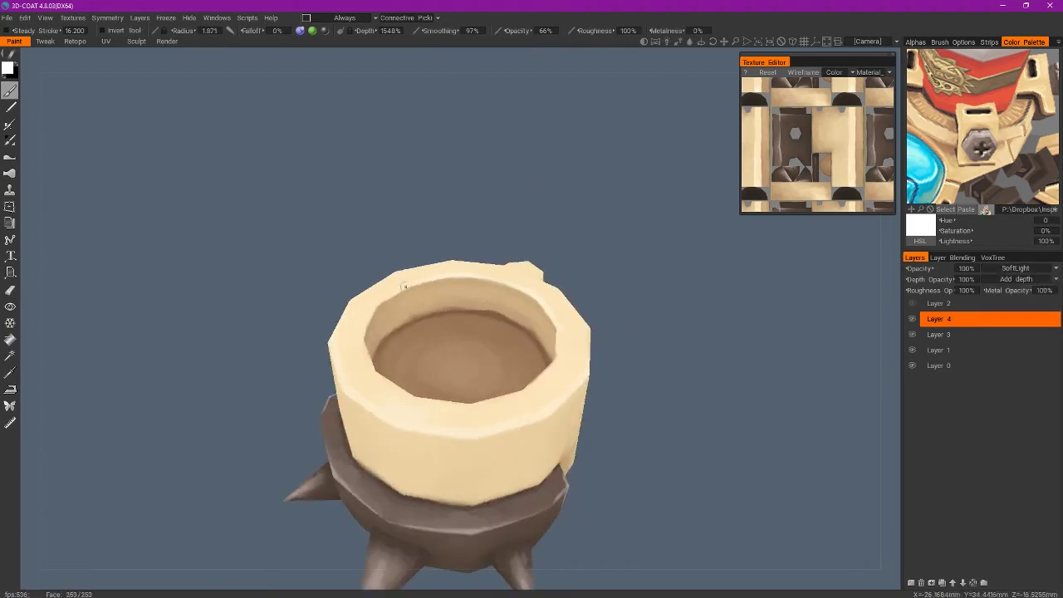
mouse_move(443, 410)
mouse_down()
mouse_move(593, 356)
mouse_move(505, 333)
mouse_up()
key(v)
mouse_move(581, 374)
mouse_down()
mouse_move(564, 489)
mouse_move(422, 400)
mouse_move(37, 5)
mouse_up()
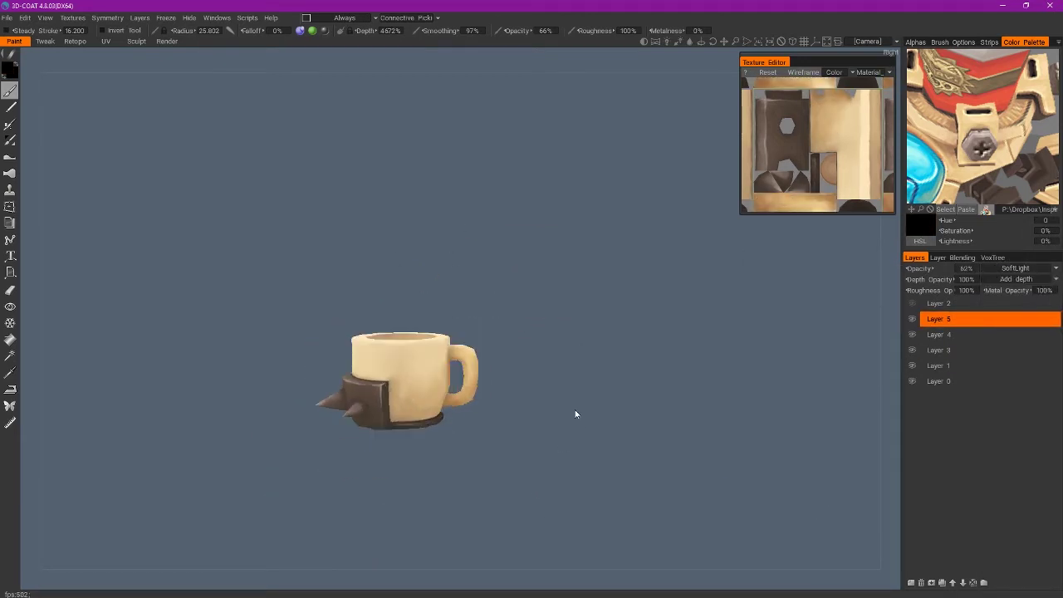
Step: Orbit the mug up to a higher view showing the spikes
drag(546, 371, 407, 162)
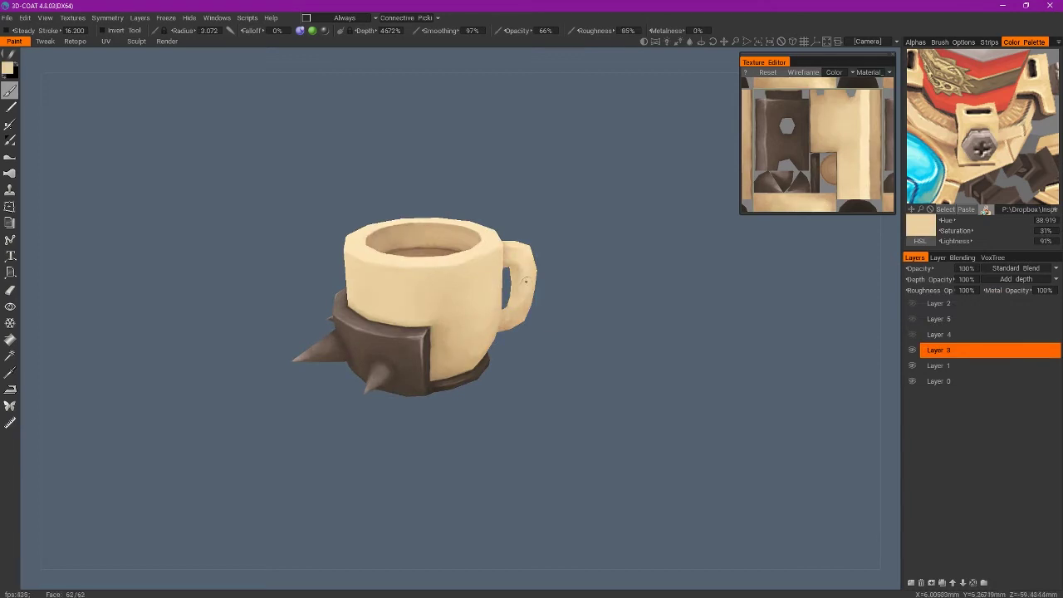